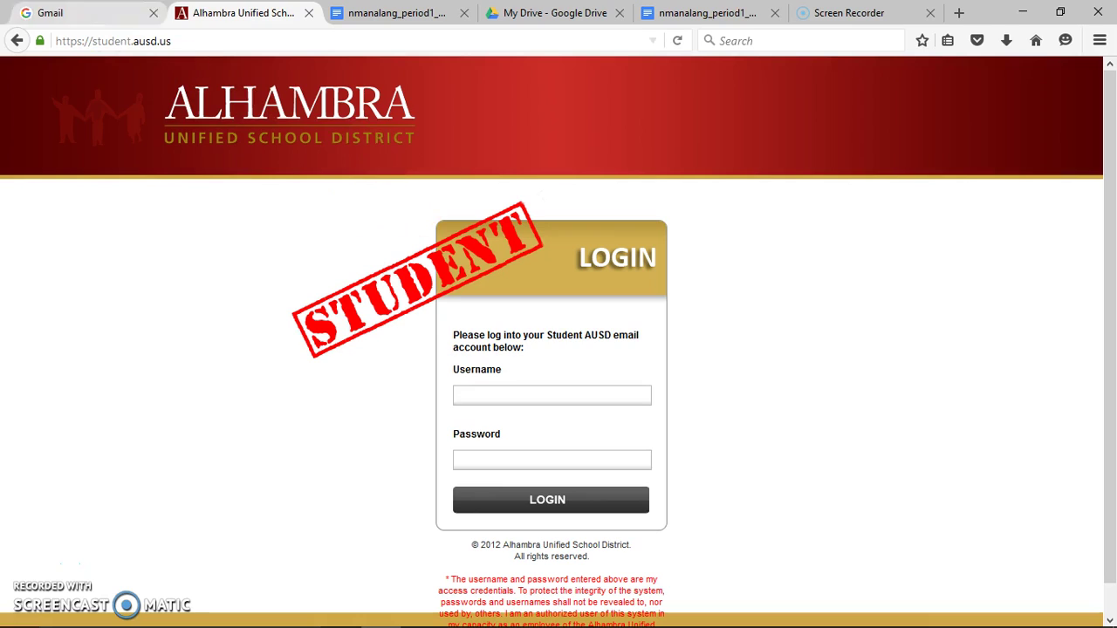
Write a login hint in the portal's username field, then clear it out
left_click(70, 41)
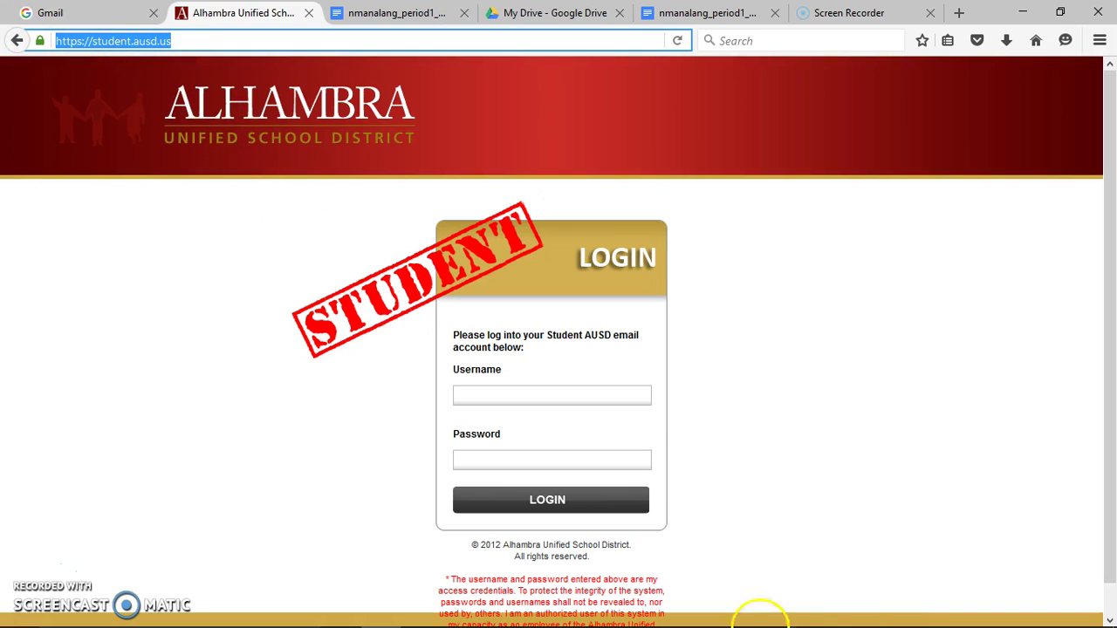
left_click(541, 394)
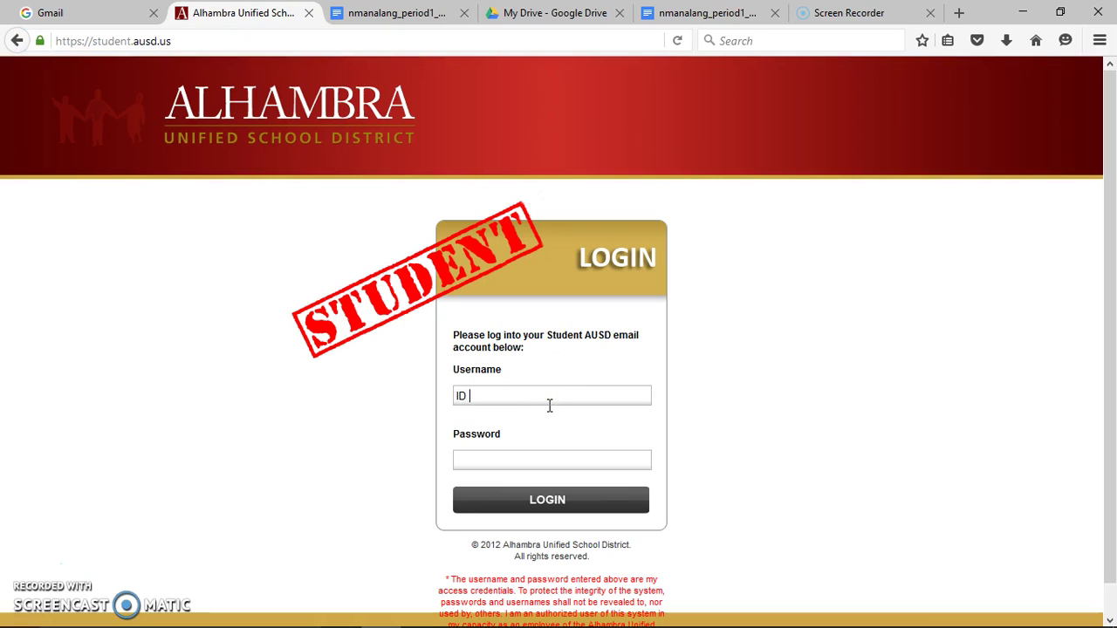
left_click(514, 403)
left_click(552, 458)
left_click_drag(478, 395, 529, 405)
left_click(511, 455)
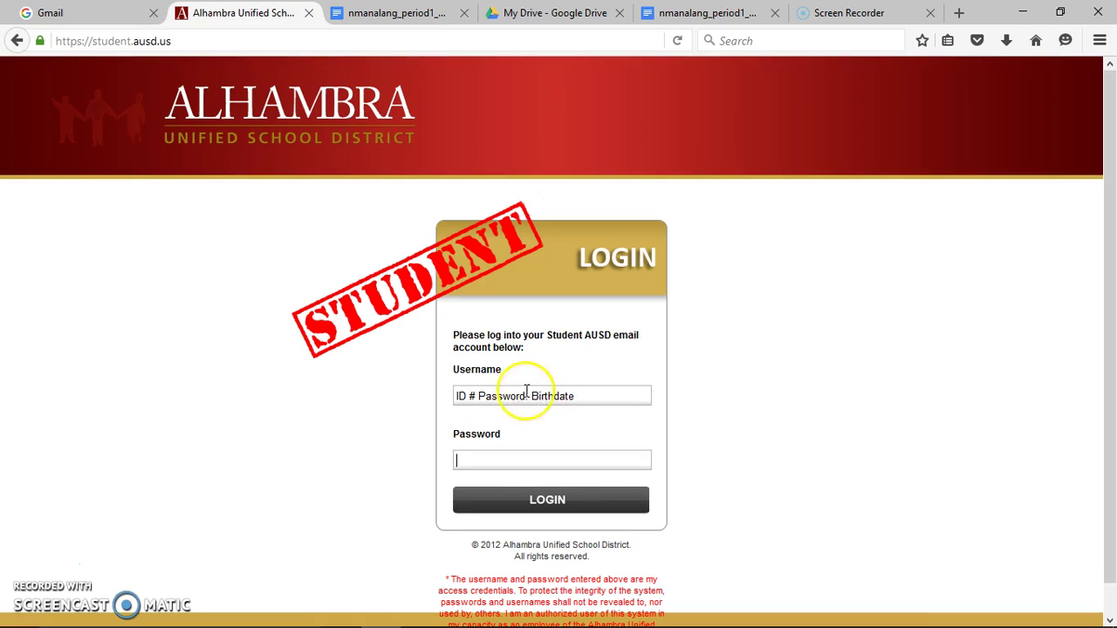
left_click_drag(589, 397, 392, 341)
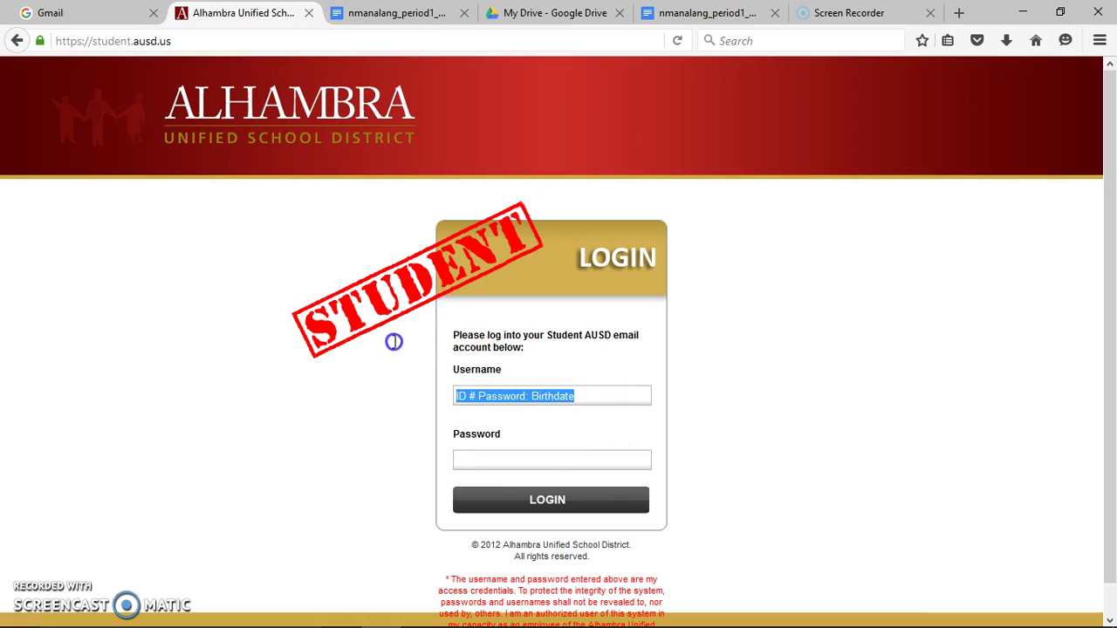
key("BackSpace")
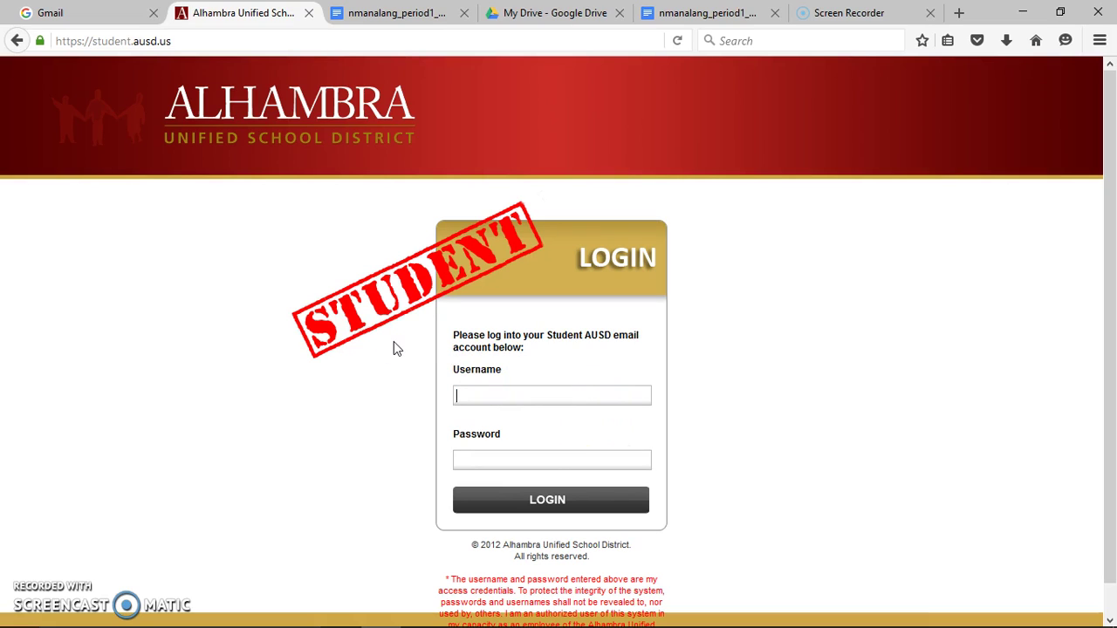
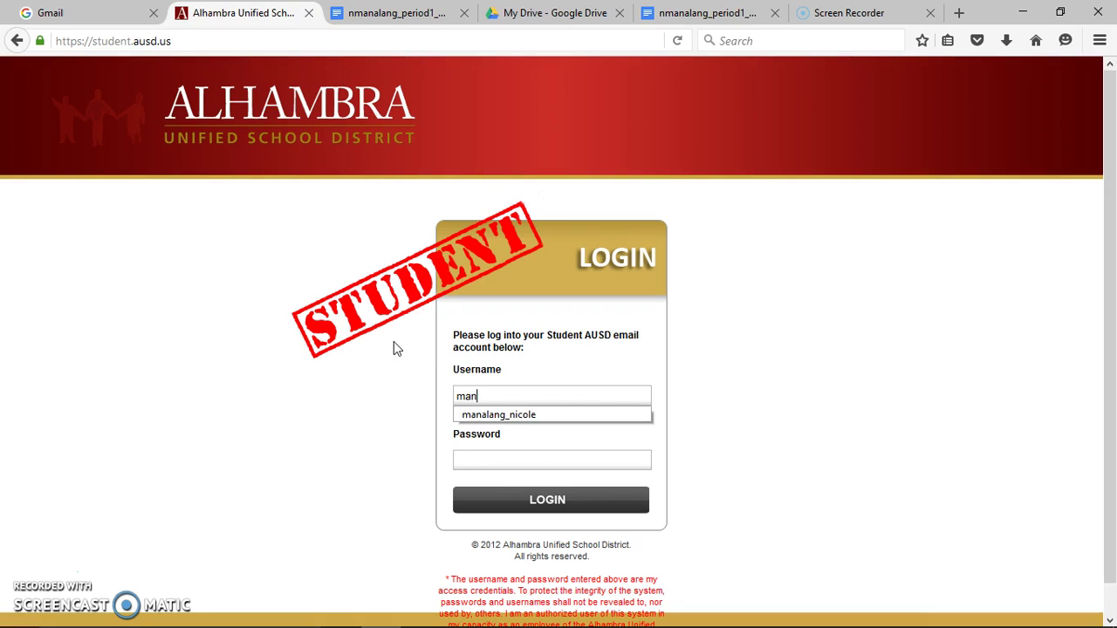
Sign in with the student's username and account password
key("Tab")
type("••••••")
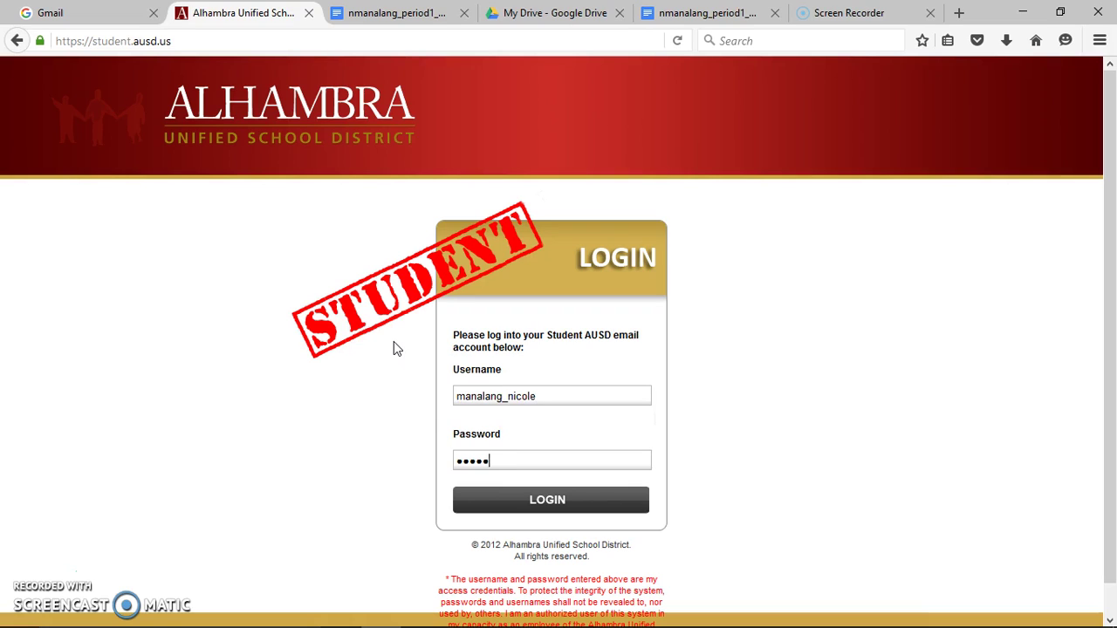
type("••••••")
key("Return")
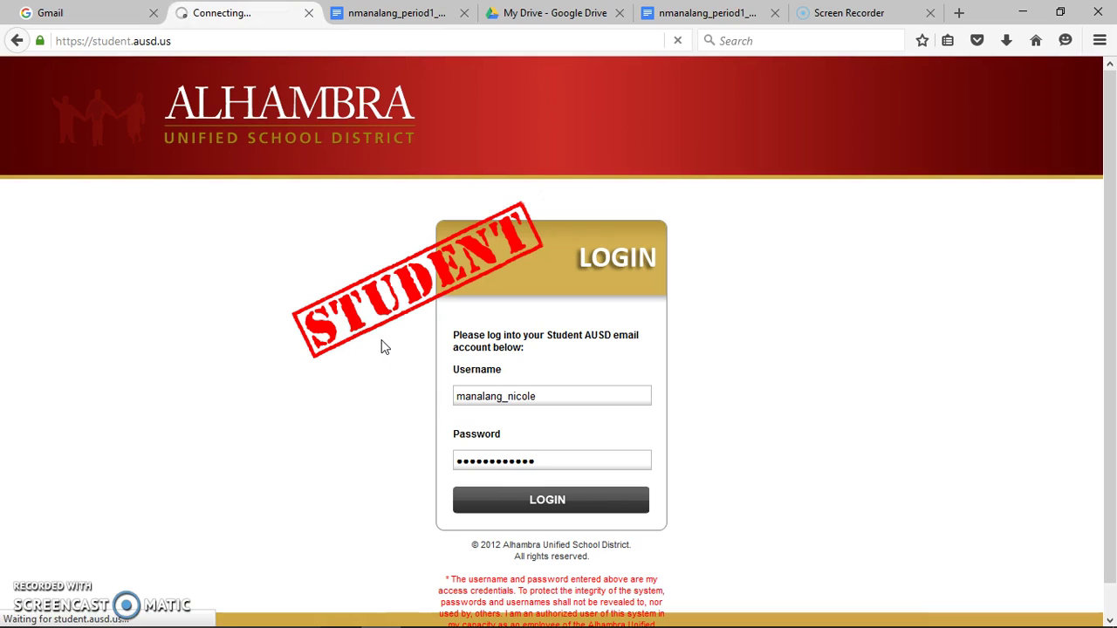
left_click(377, 340)
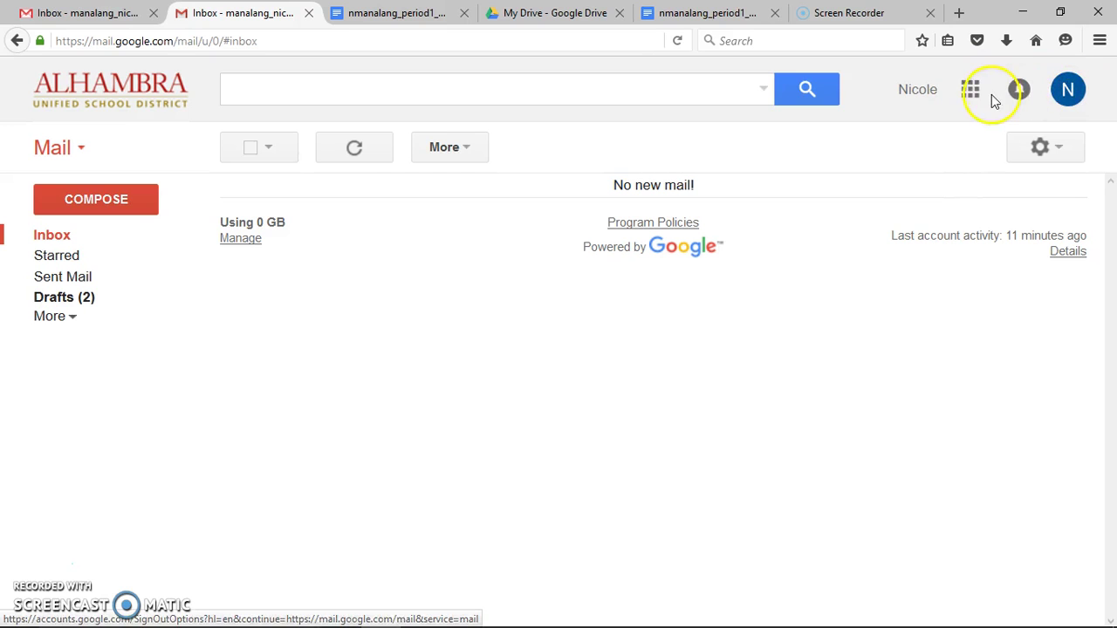
Show the Google apps grid from the school Gmail inbox
left_click(969, 91)
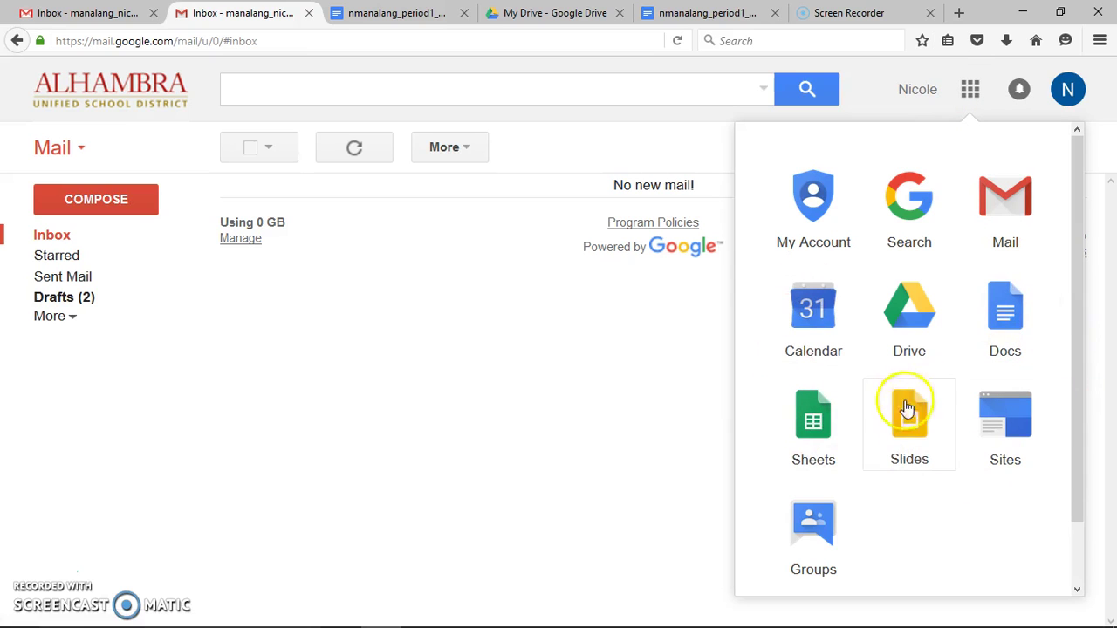
Open Google Drive, dismiss the welcome tour and select the Period One folder
left_click(908, 306)
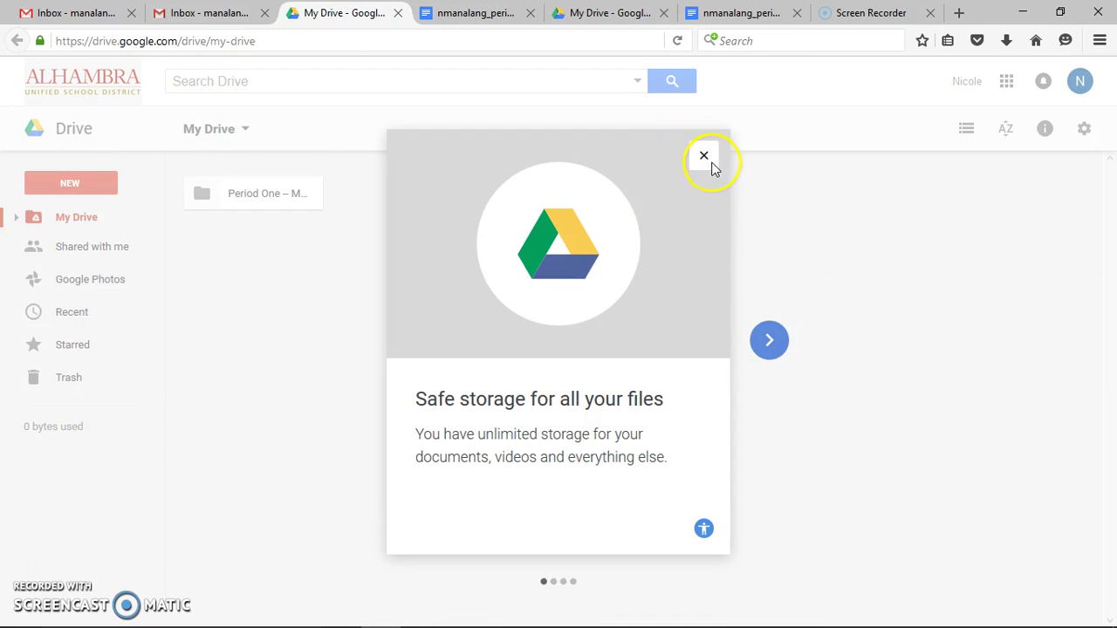
left_click(704, 157)
left_click(347, 309)
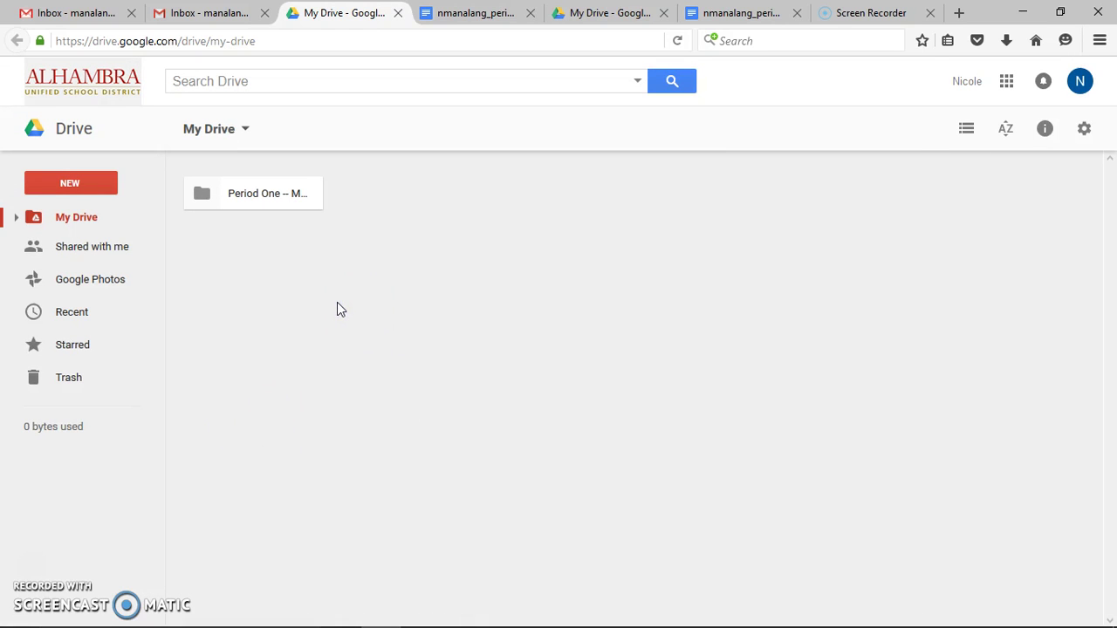
left_click(263, 197)
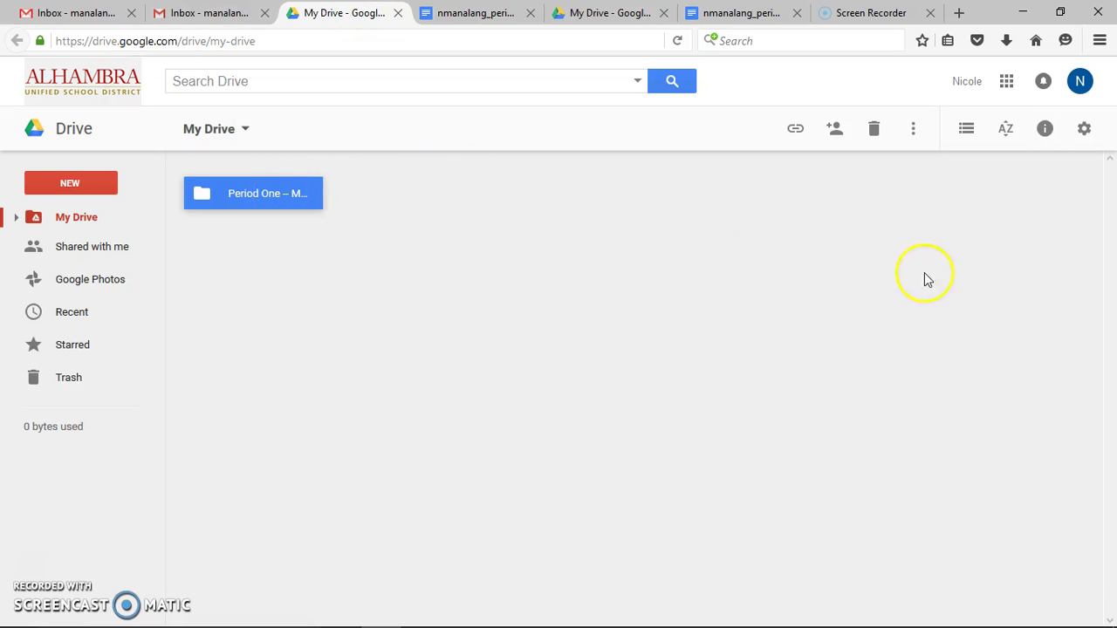
Show My Drive as a detailed list with Period One selected
left_click(965, 133)
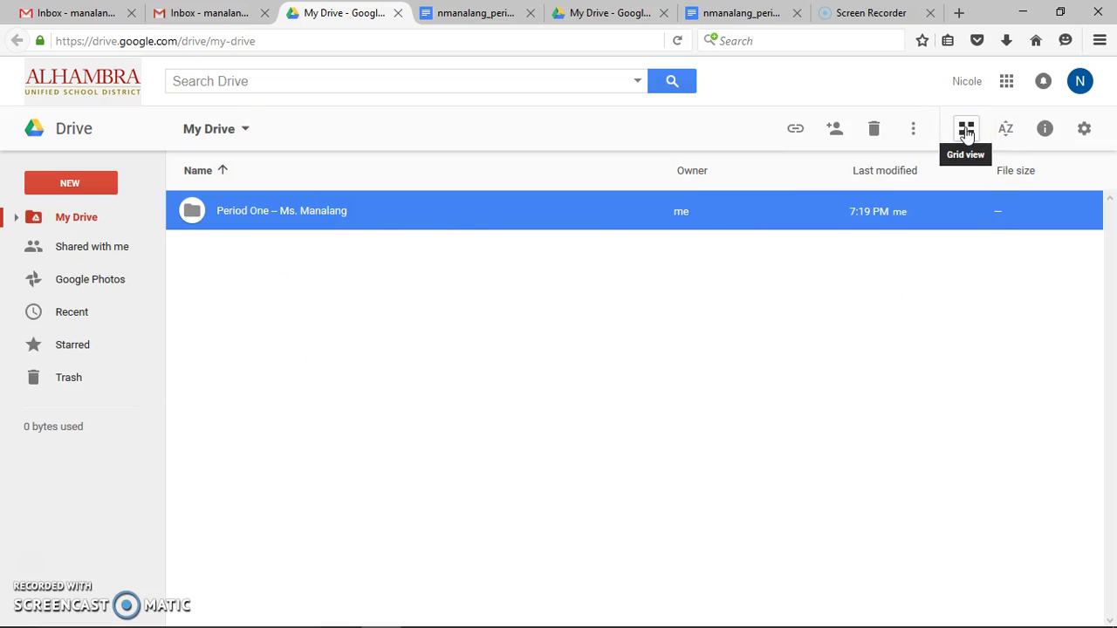
left_click(965, 131)
left_click(965, 130)
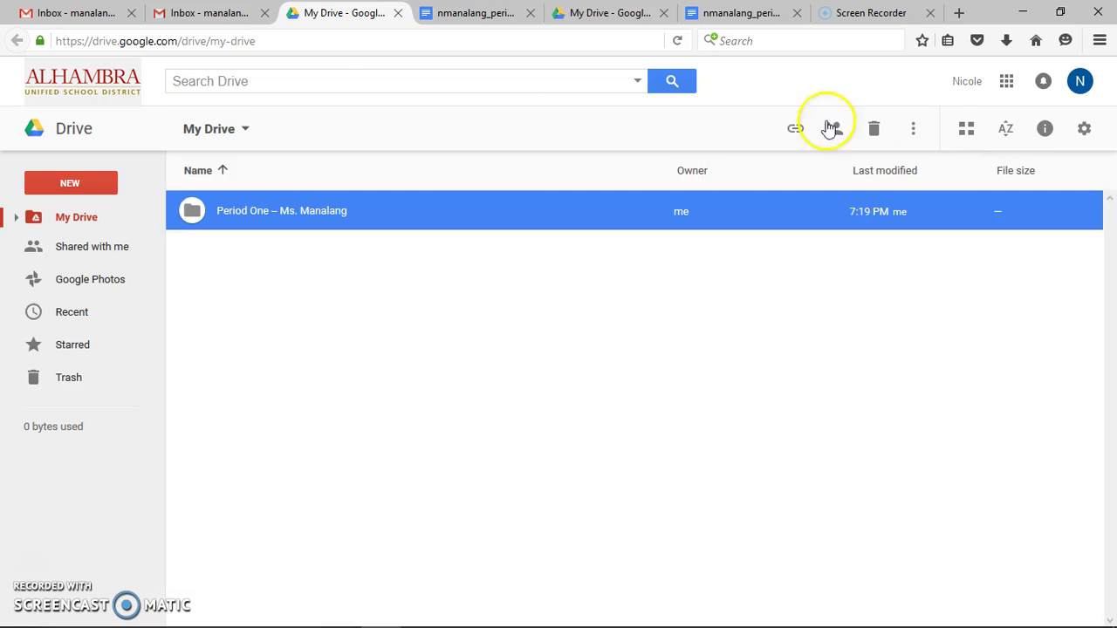
left_click(323, 307)
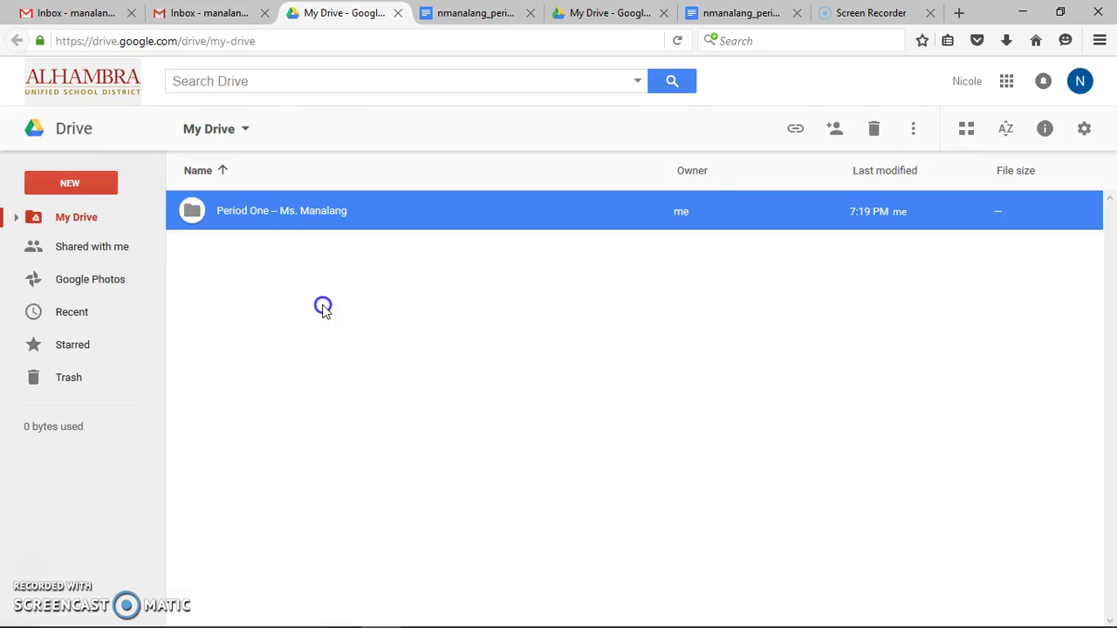
left_click(258, 215)
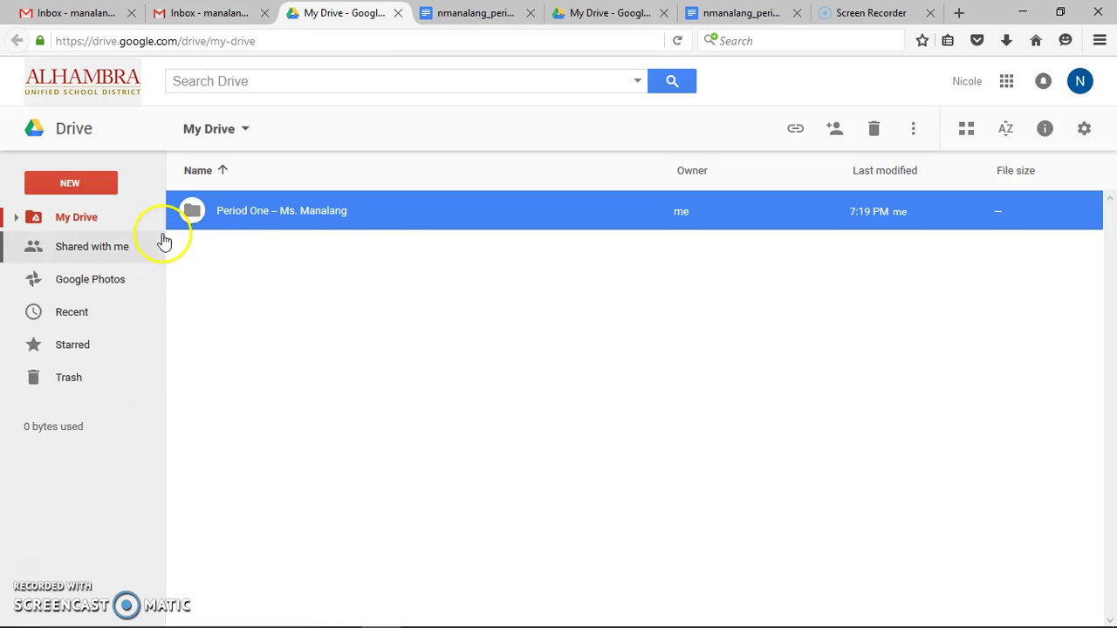
left_click(70, 184)
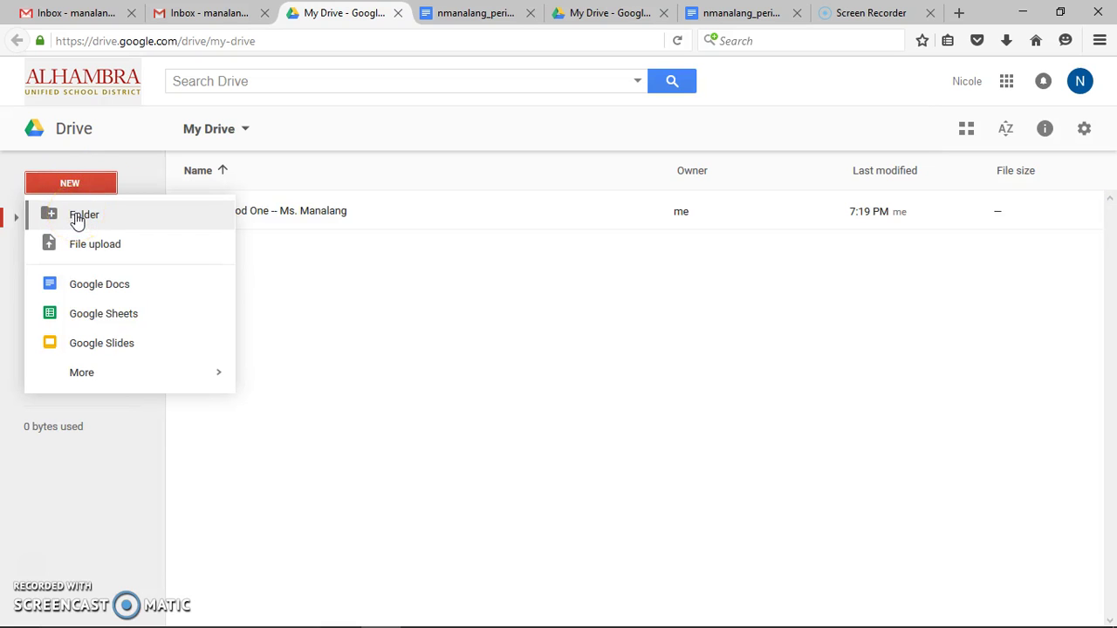
Create a new folder named 'Period Two' in My Drive
left_click(76, 216)
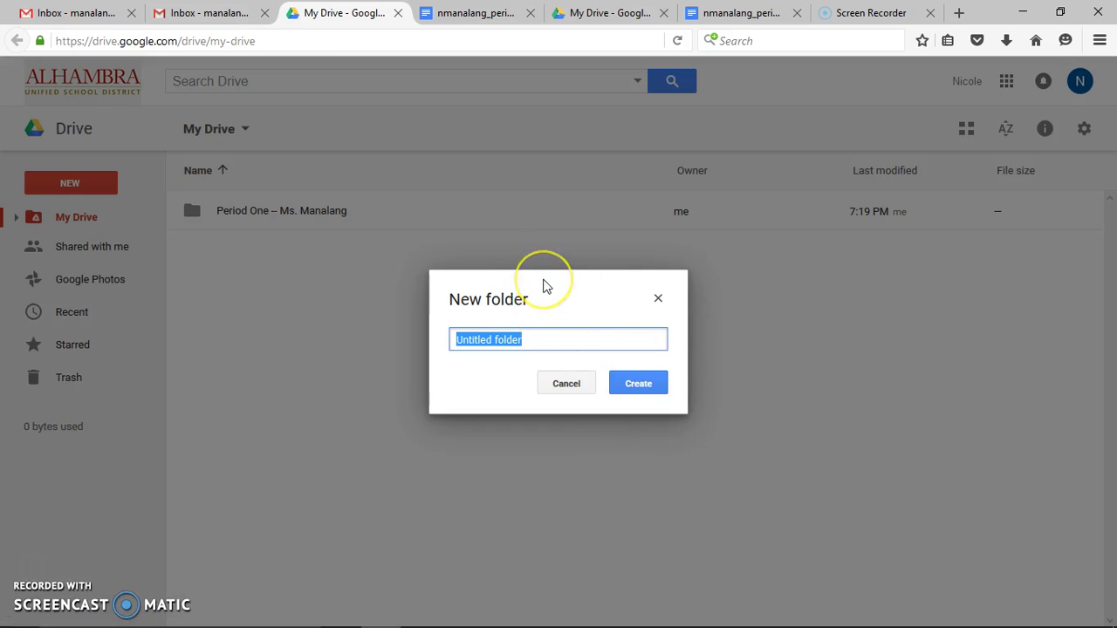
type("Period Two -- Ms. Sune")
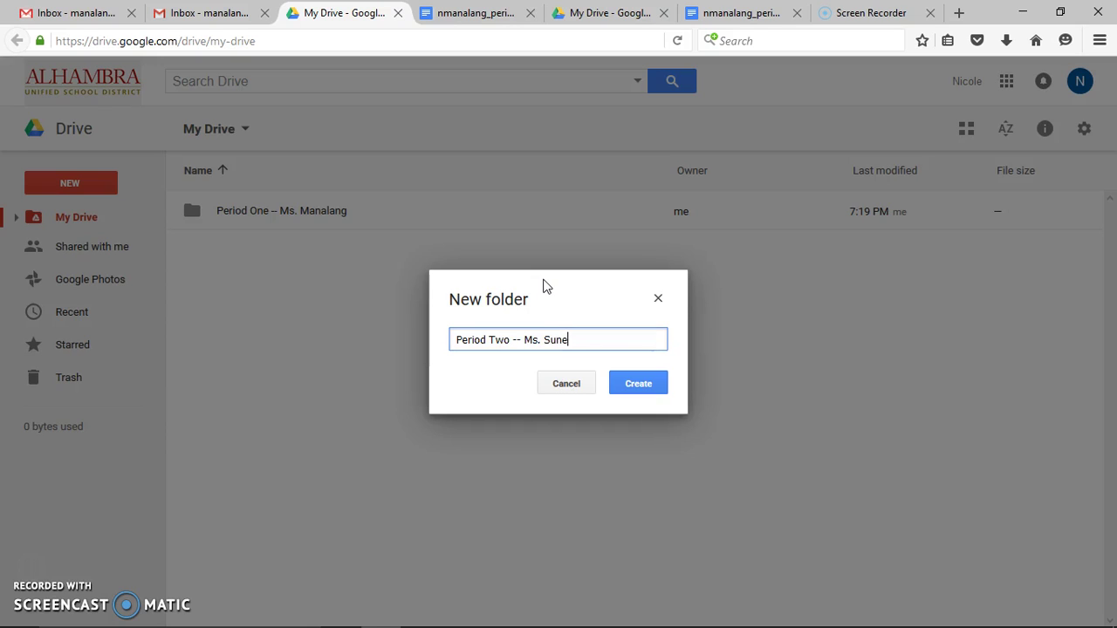
left_click(510, 247)
left_click(641, 384)
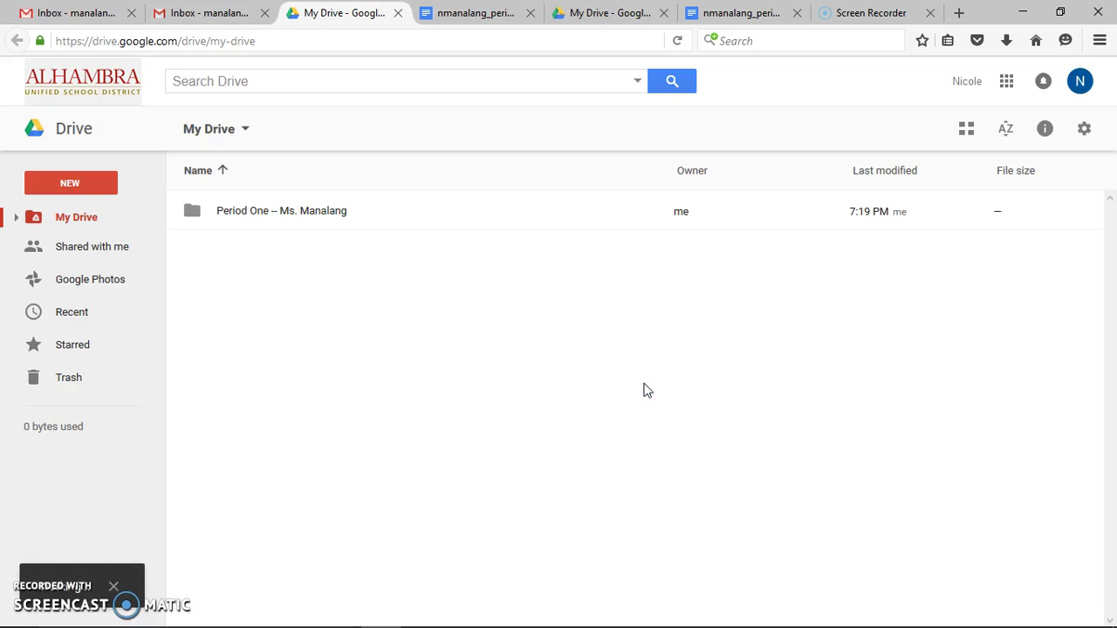
left_click(436, 356)
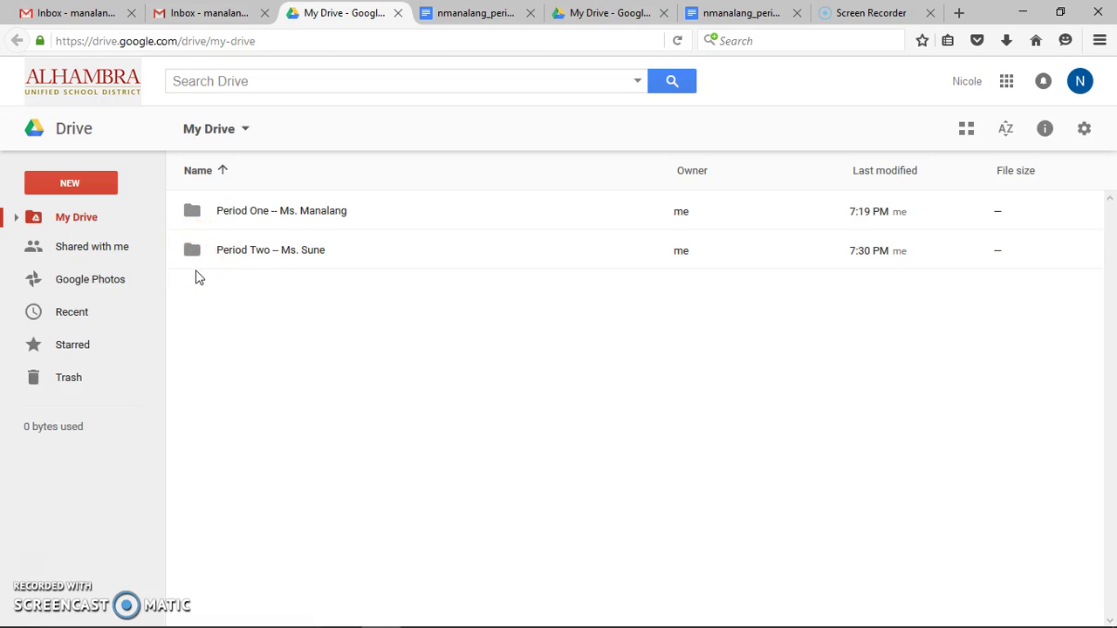
left_click(98, 249)
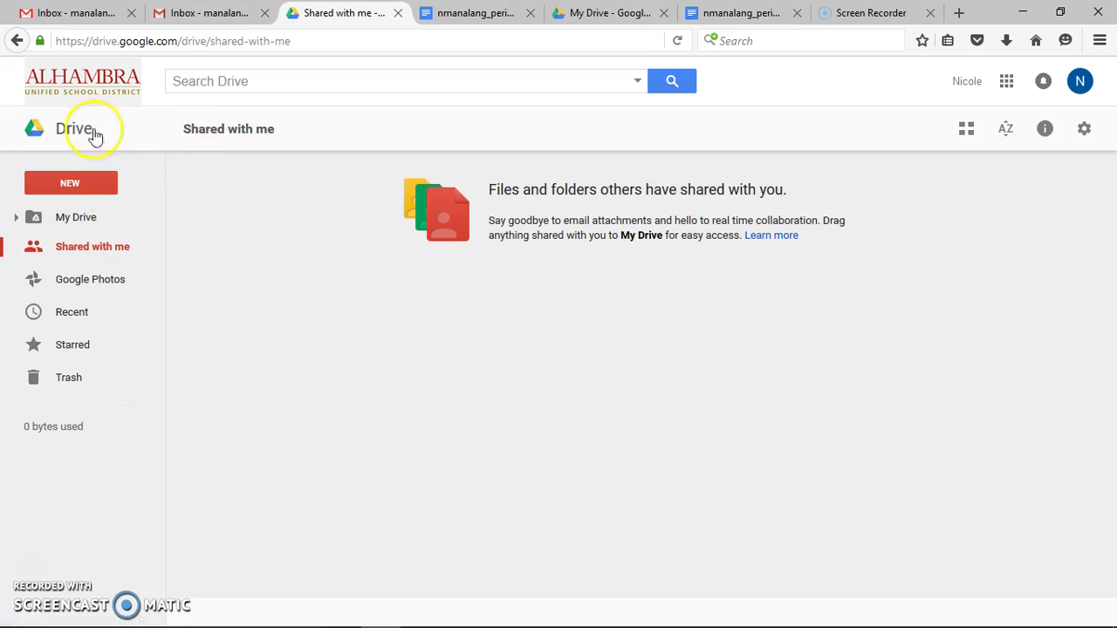
left_click(66, 131)
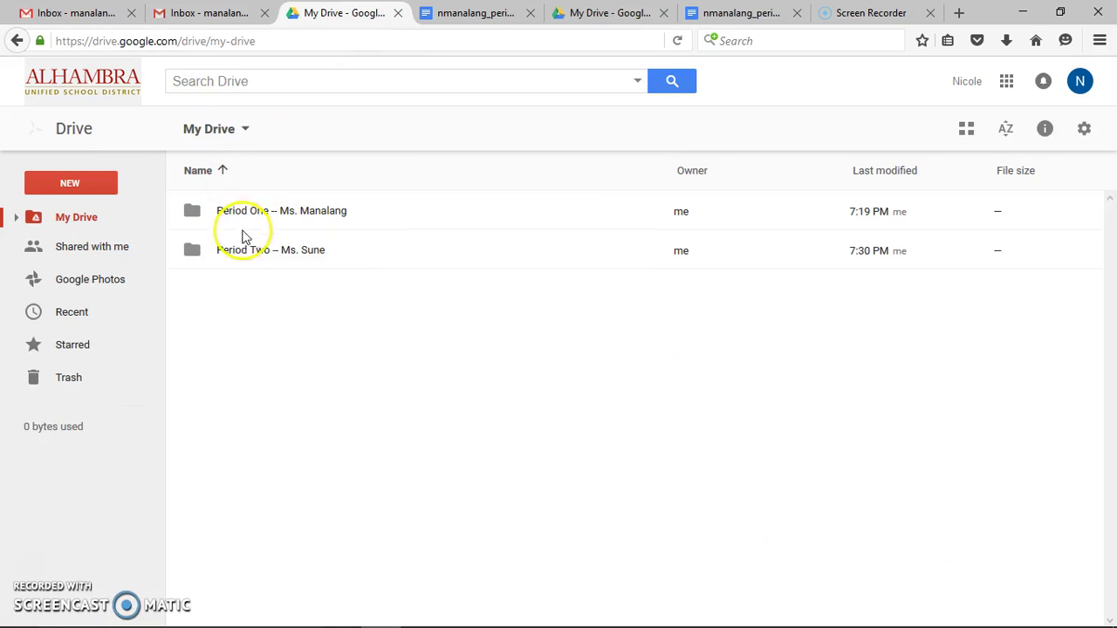
Create a blank Google Doc titled with the student's name plus 'homework#2_mssune'
left_click(93, 185)
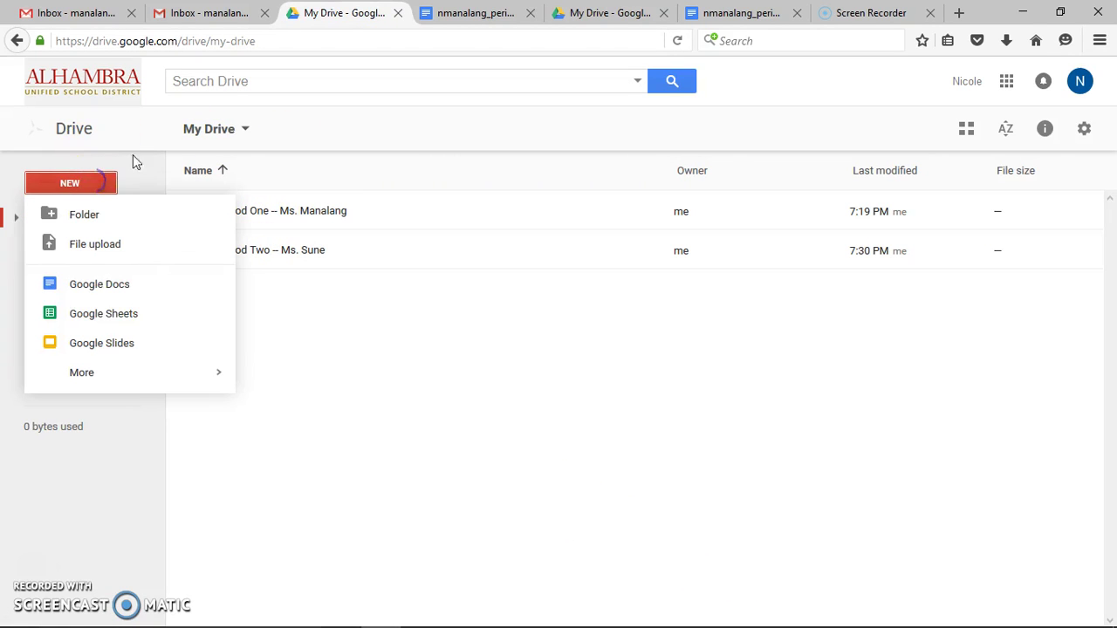
left_click(110, 284)
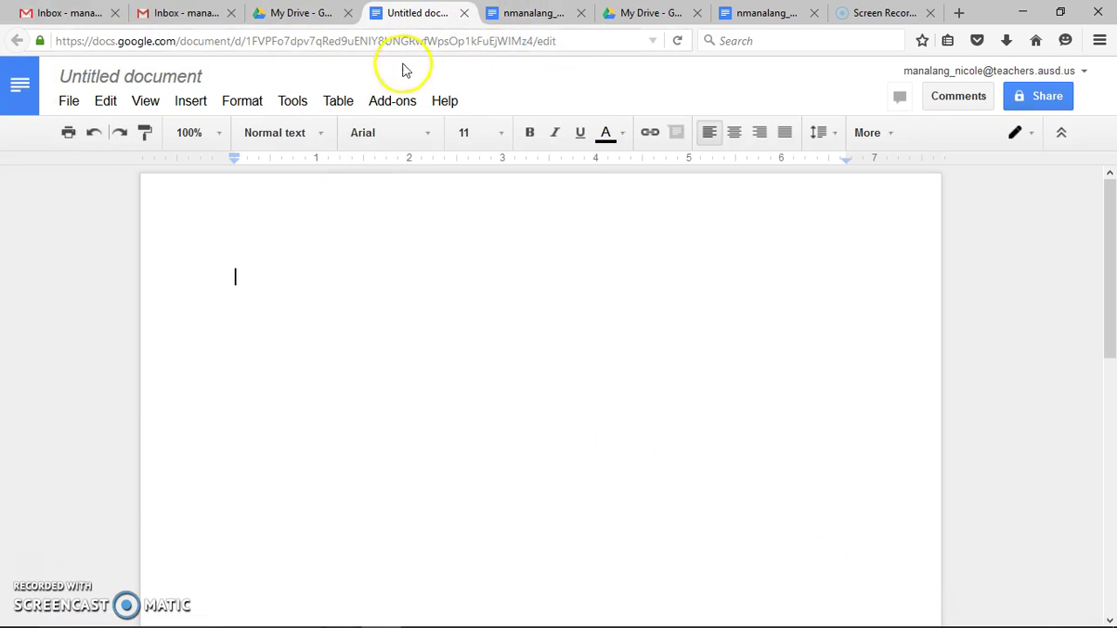
left_click(168, 77)
left_click(127, 76)
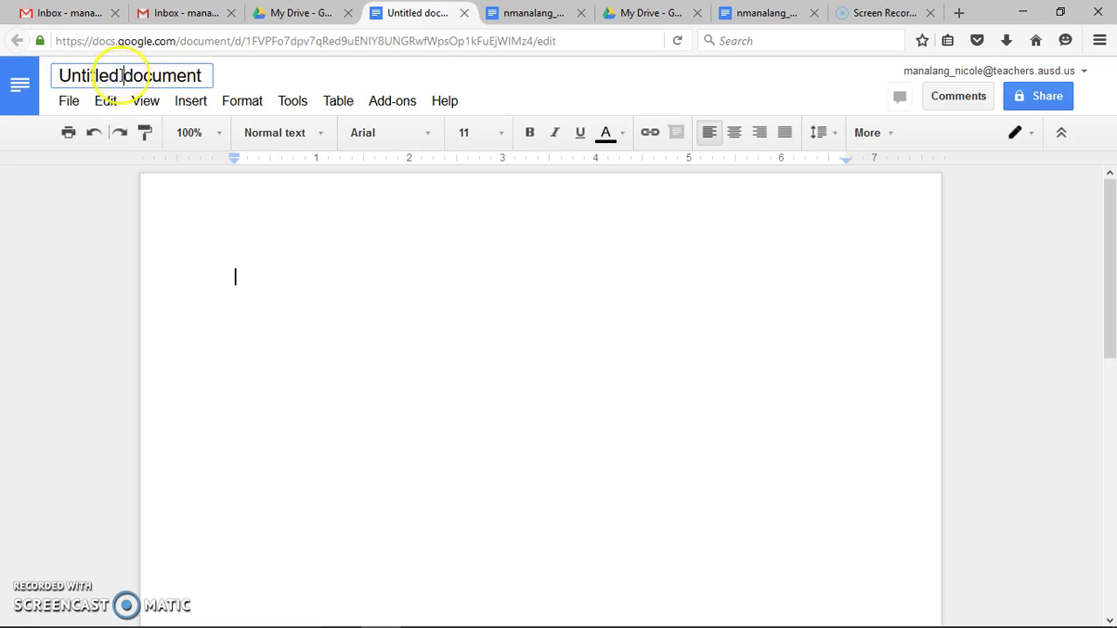
triple_click(117, 75)
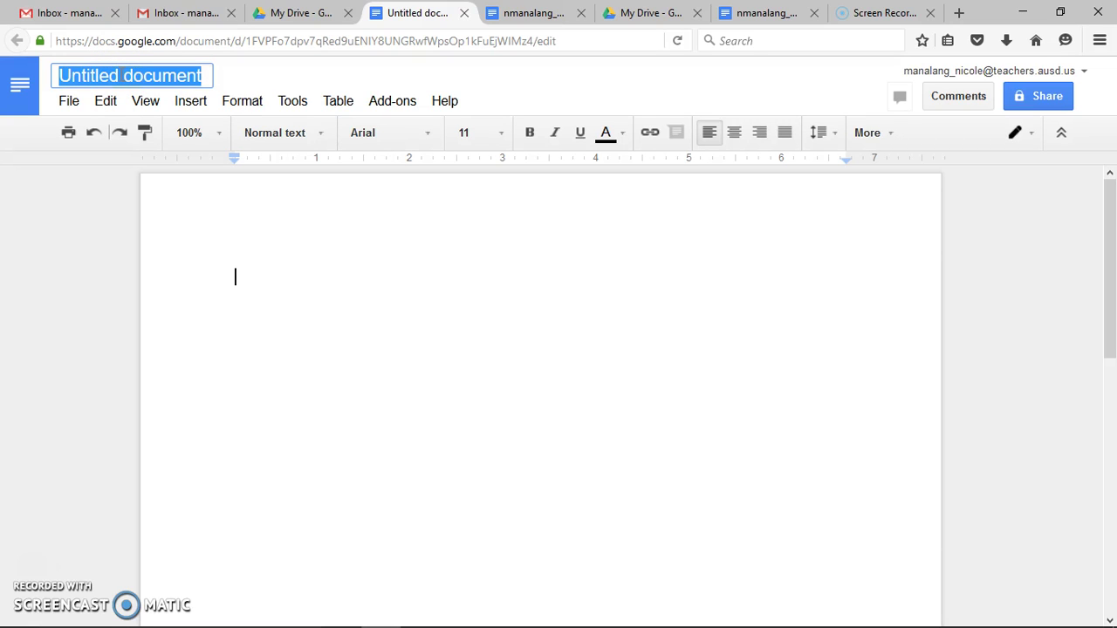
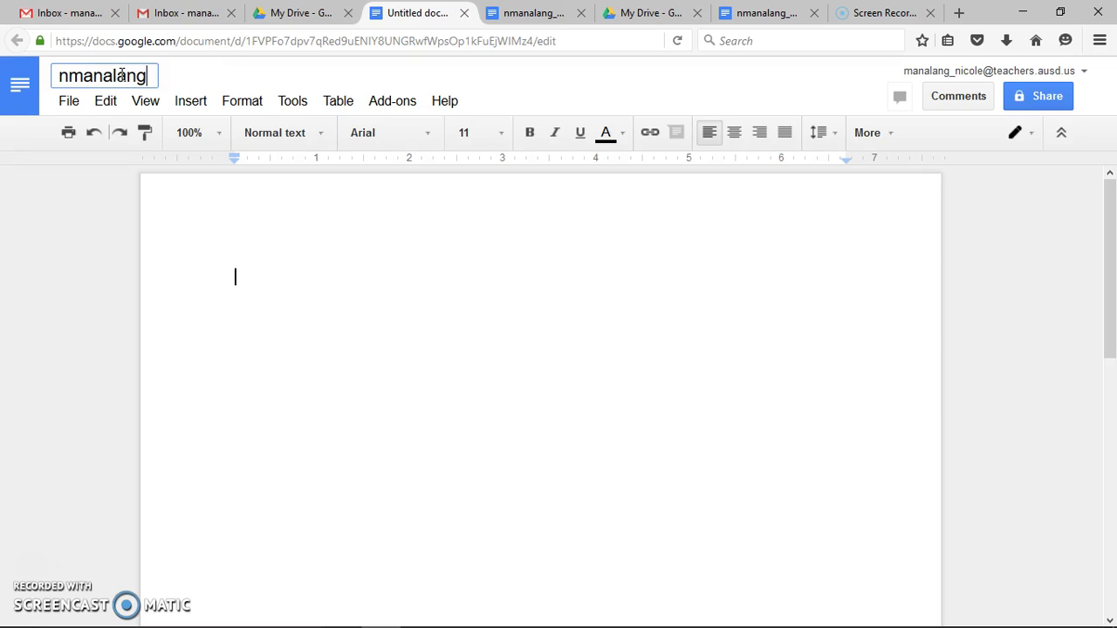
type("_homework")
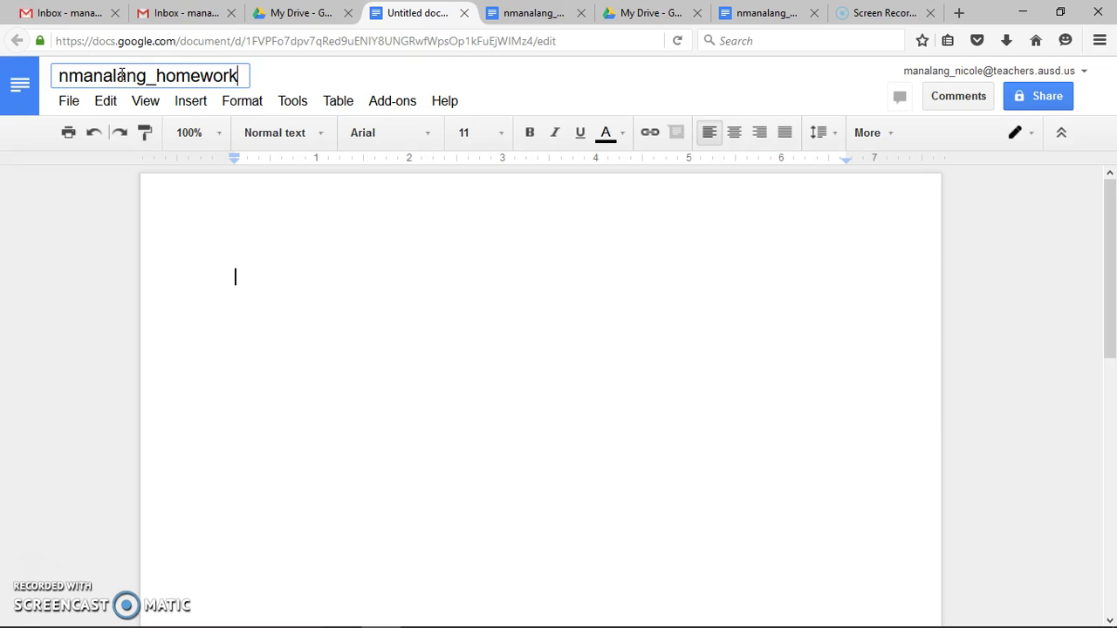
type("#2_mssune")
key("Return")
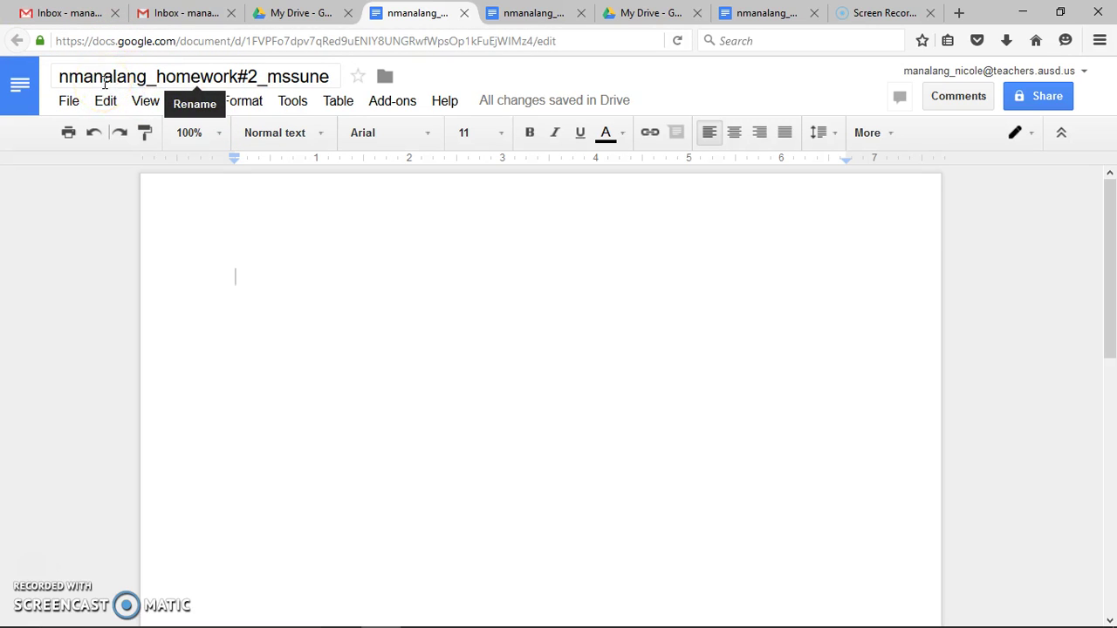
Back in My Drive, open the homework#2_mssune document from the file list
left_click(284, 12)
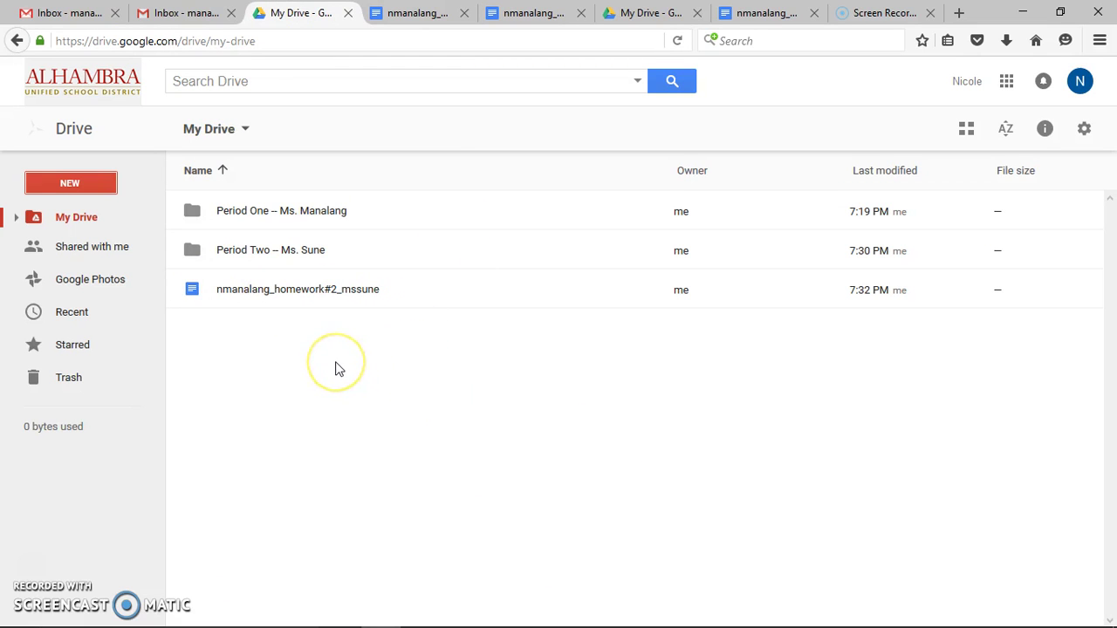
left_click(290, 291)
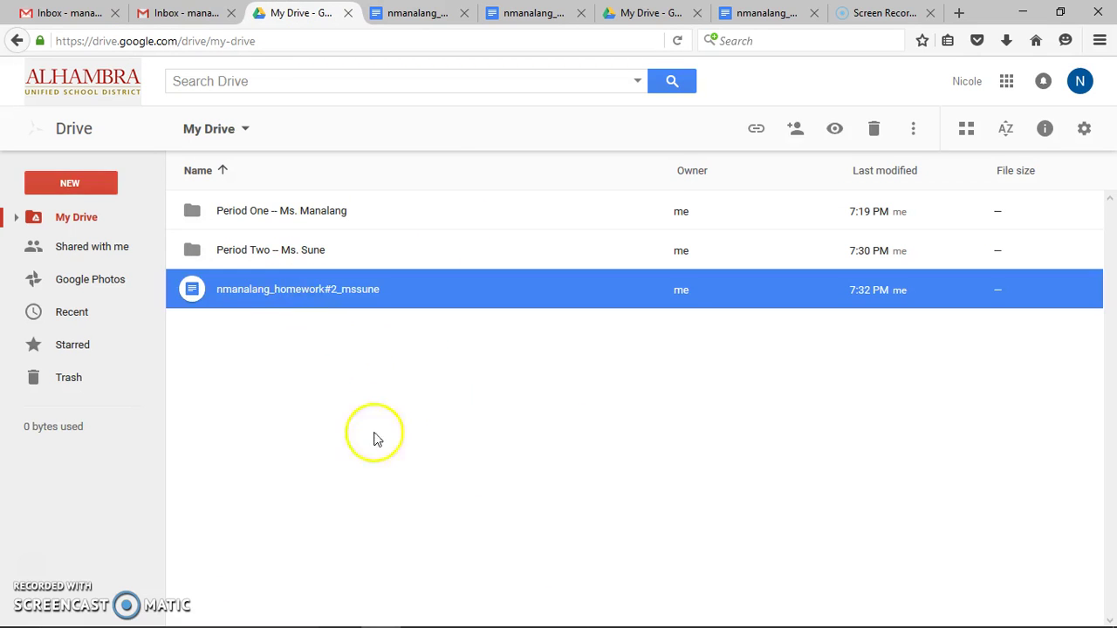
left_click(424, 506)
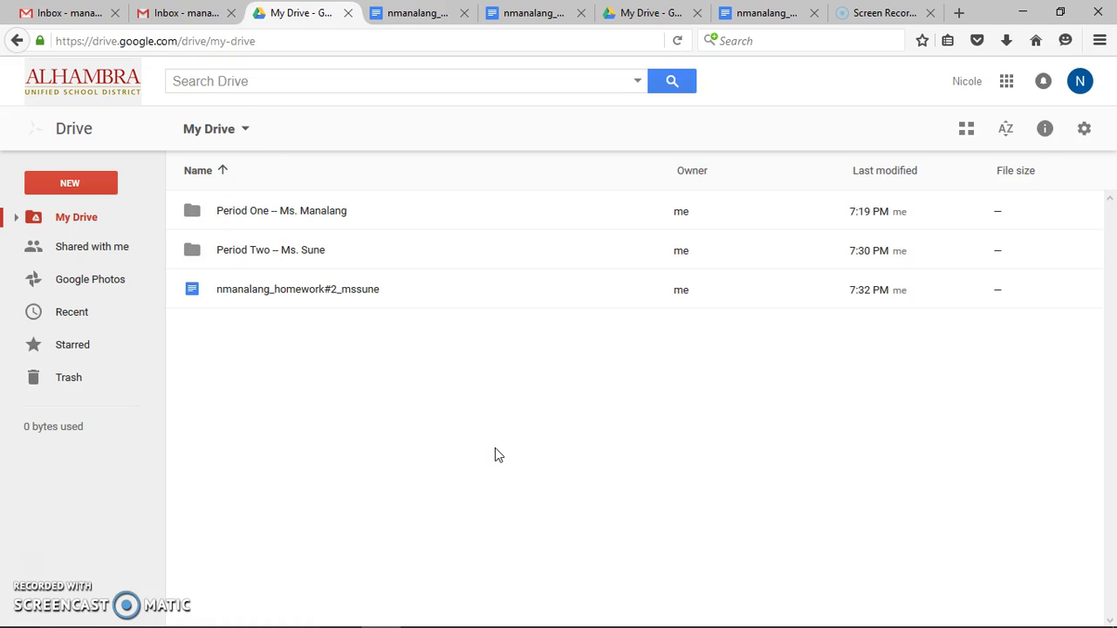
double_click(319, 303)
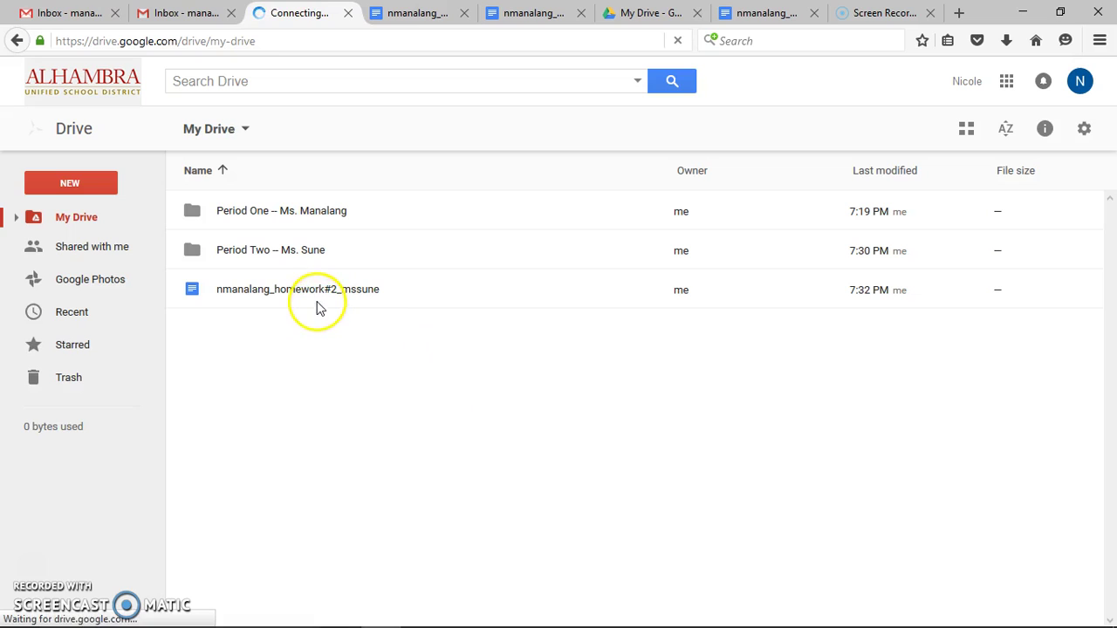